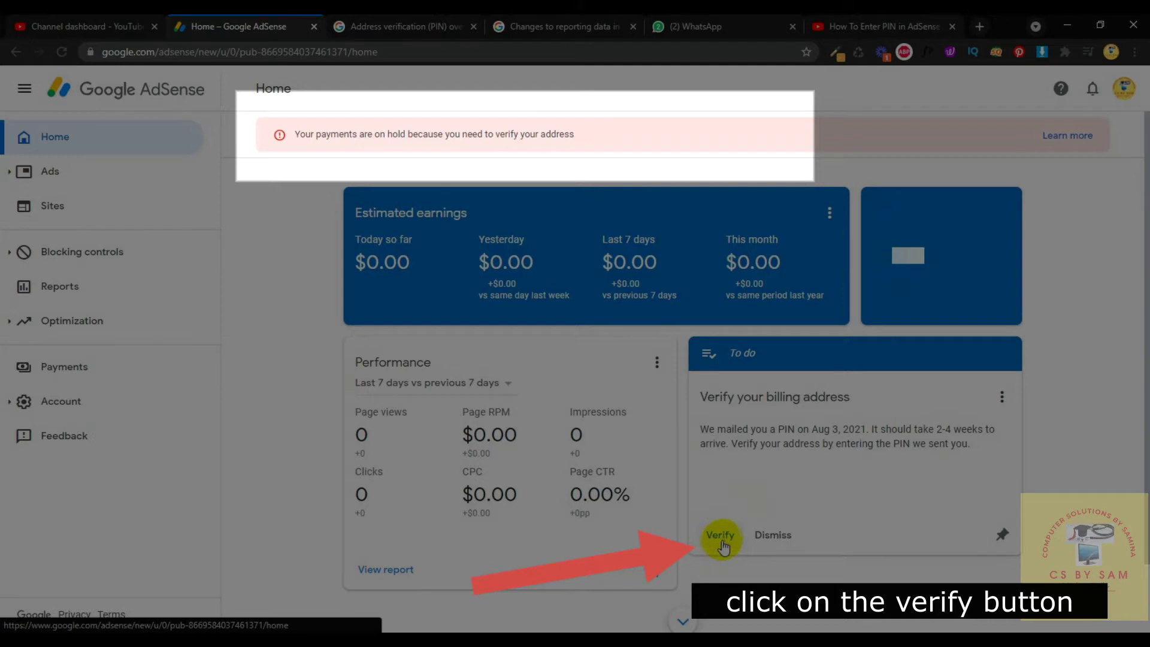
Verify the billing address by entering and submitting the 6-digit PIN from the mailed letter.
click(719, 536)
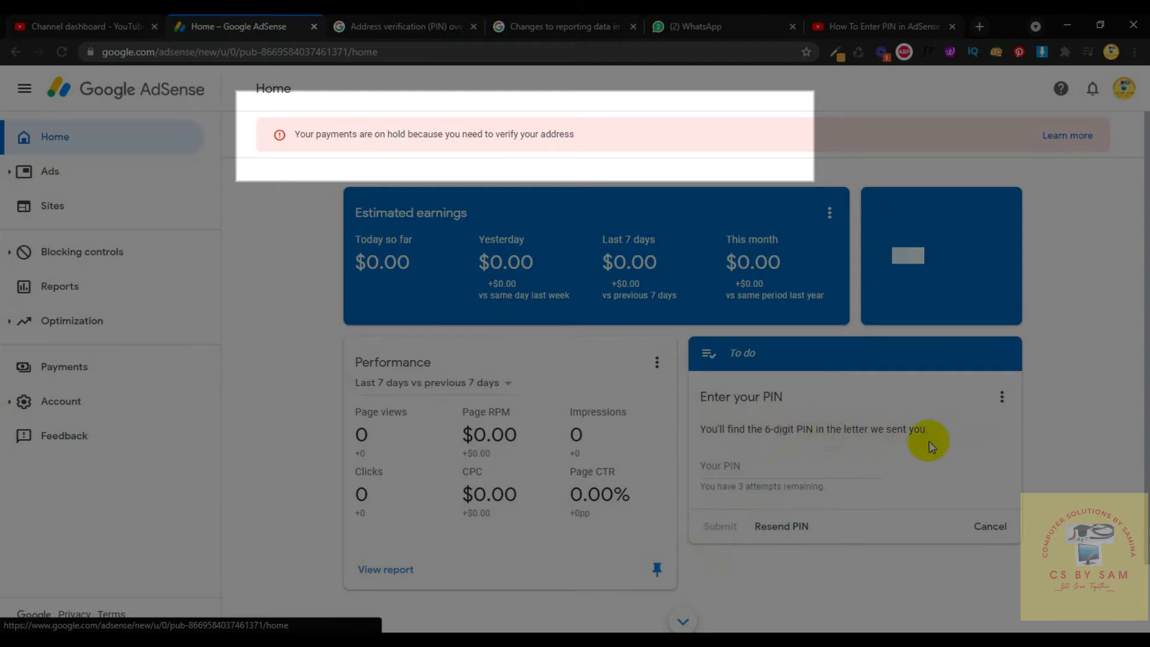
click(732, 467)
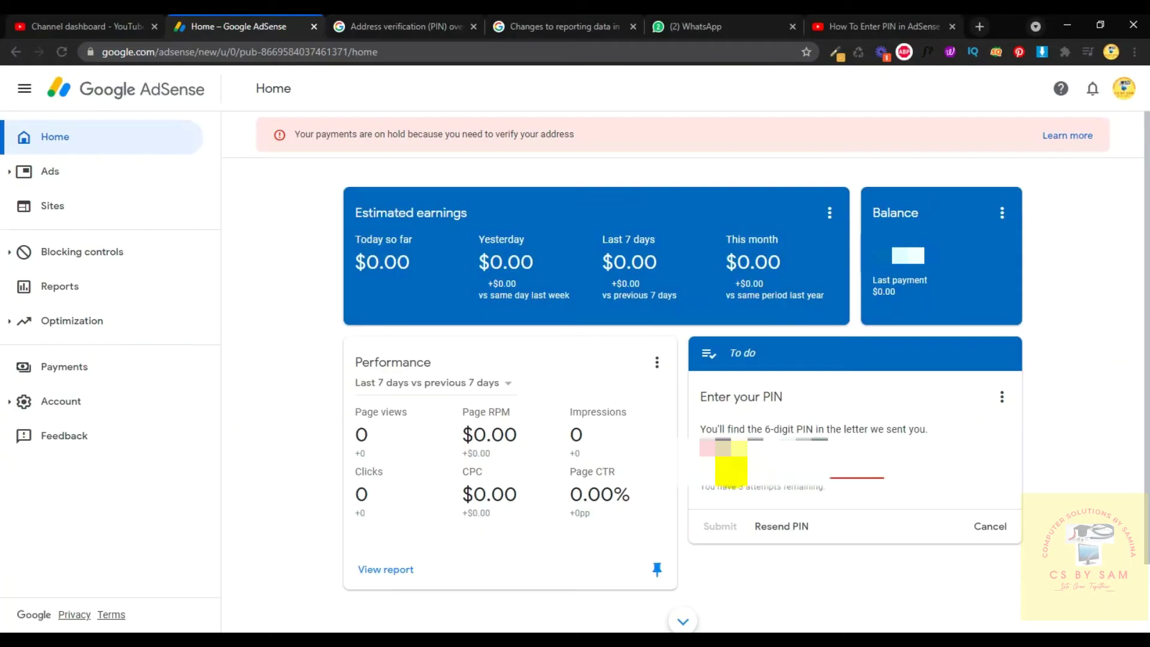
text(1)
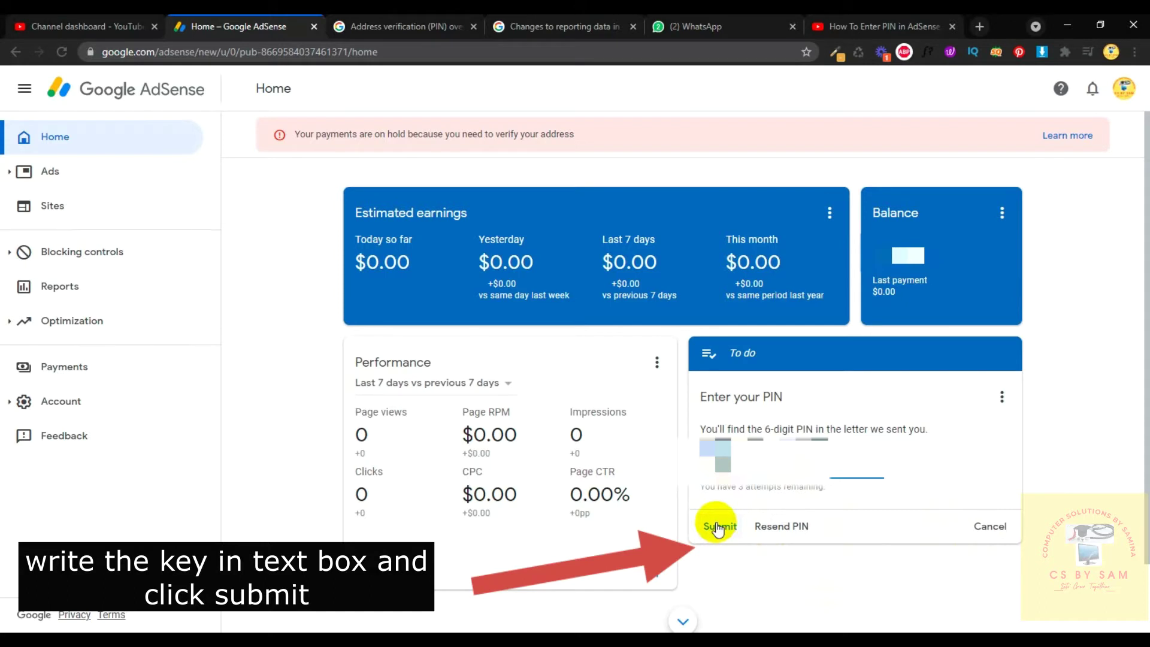
click(718, 527)
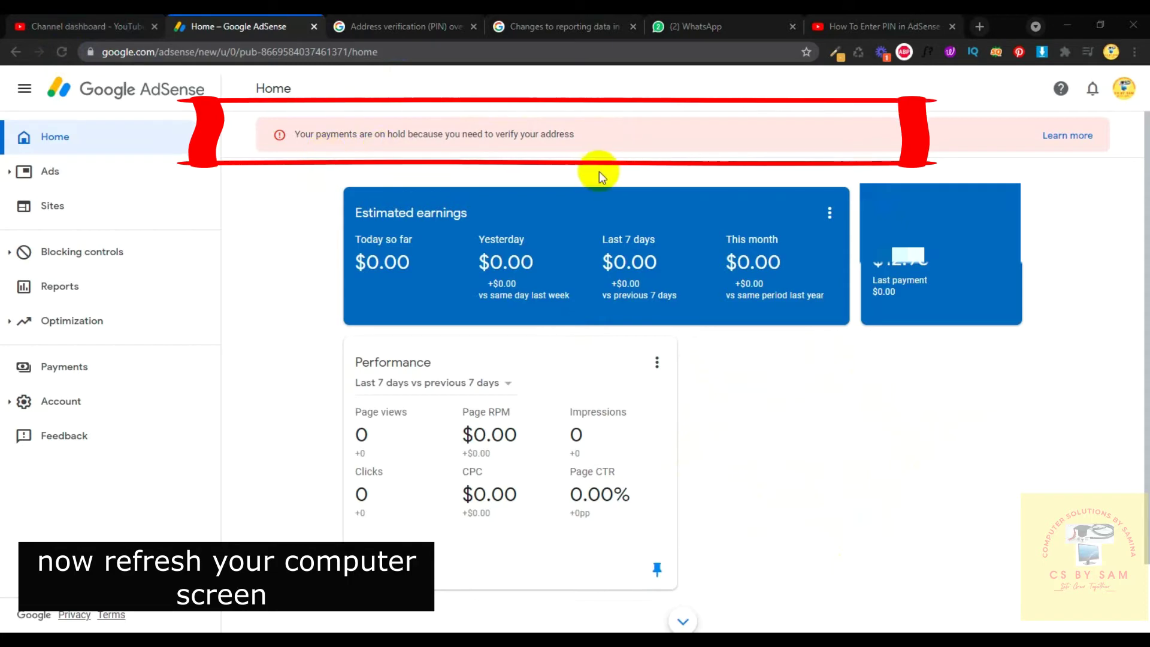
Reload AdSense to drop the on-hold notice, then go to the Payments page.
click(67, 59)
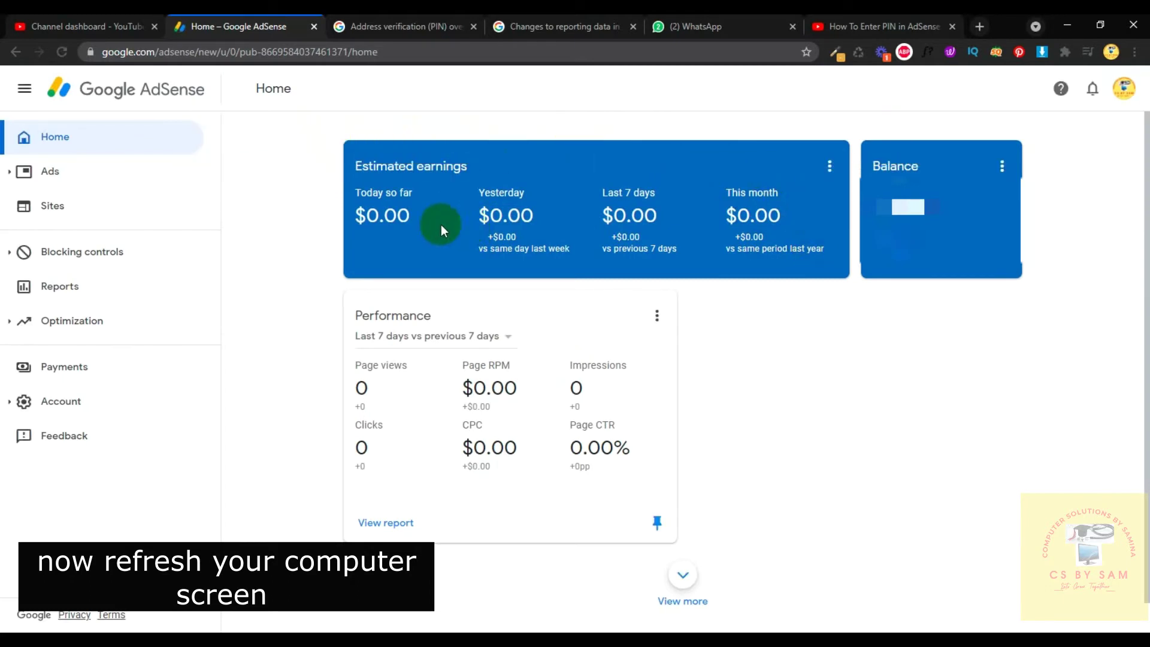
click(66, 373)
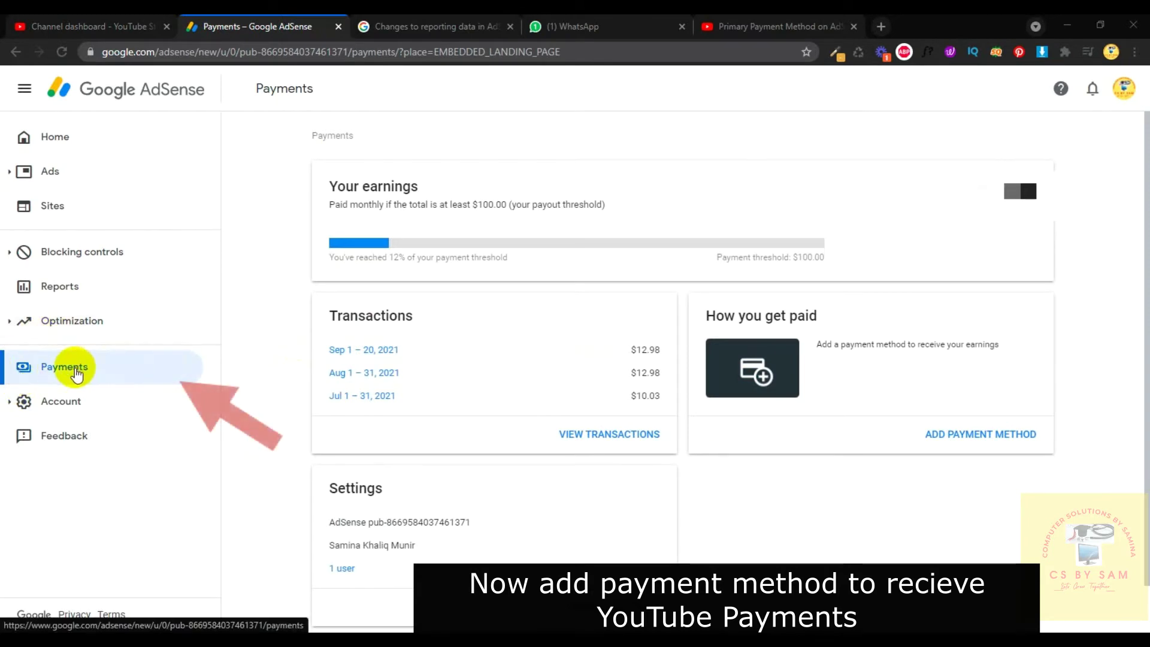
click(60, 368)
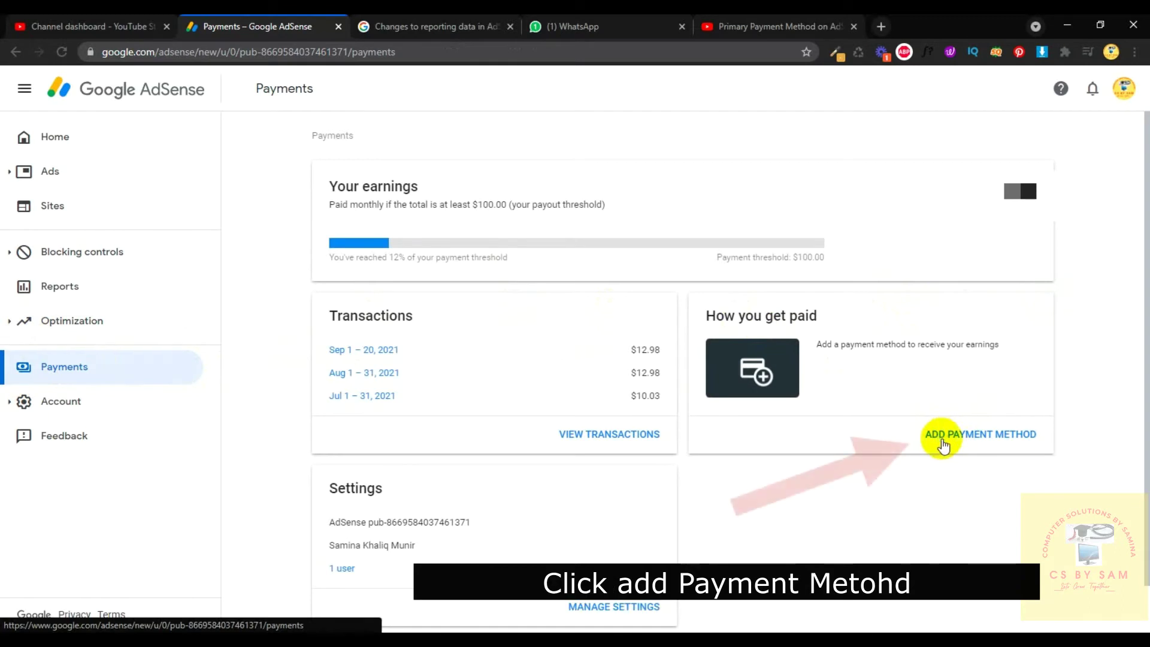
Start adding a payment method, look over the check details form, then cancel it.
click(966, 439)
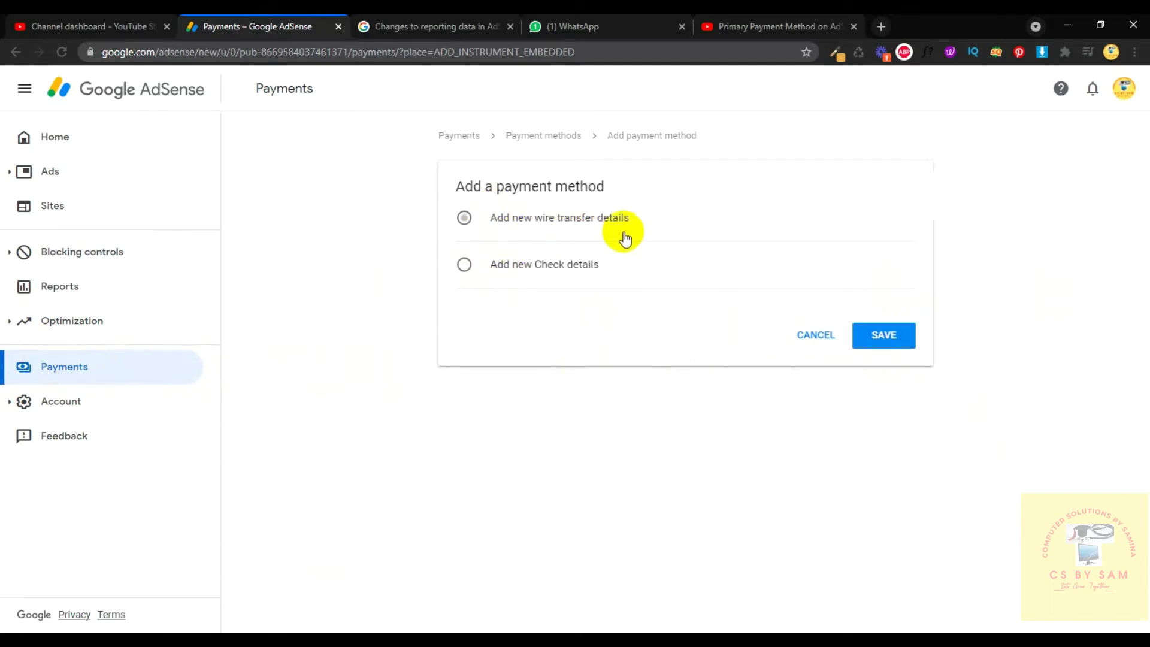
click(503, 272)
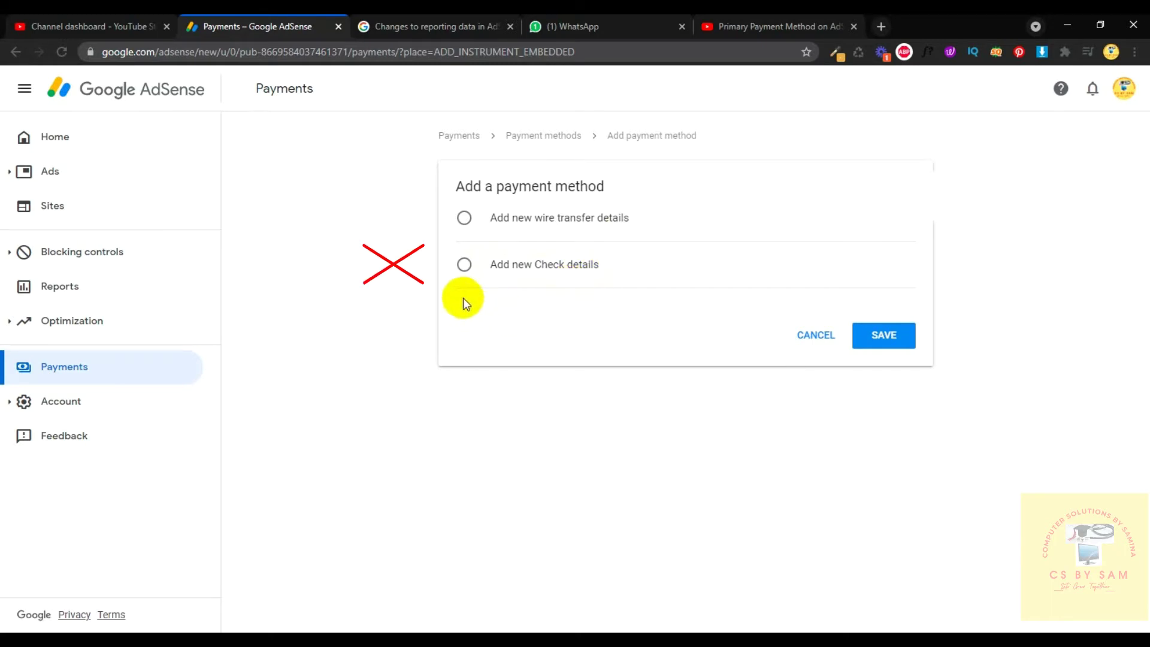
click(485, 274)
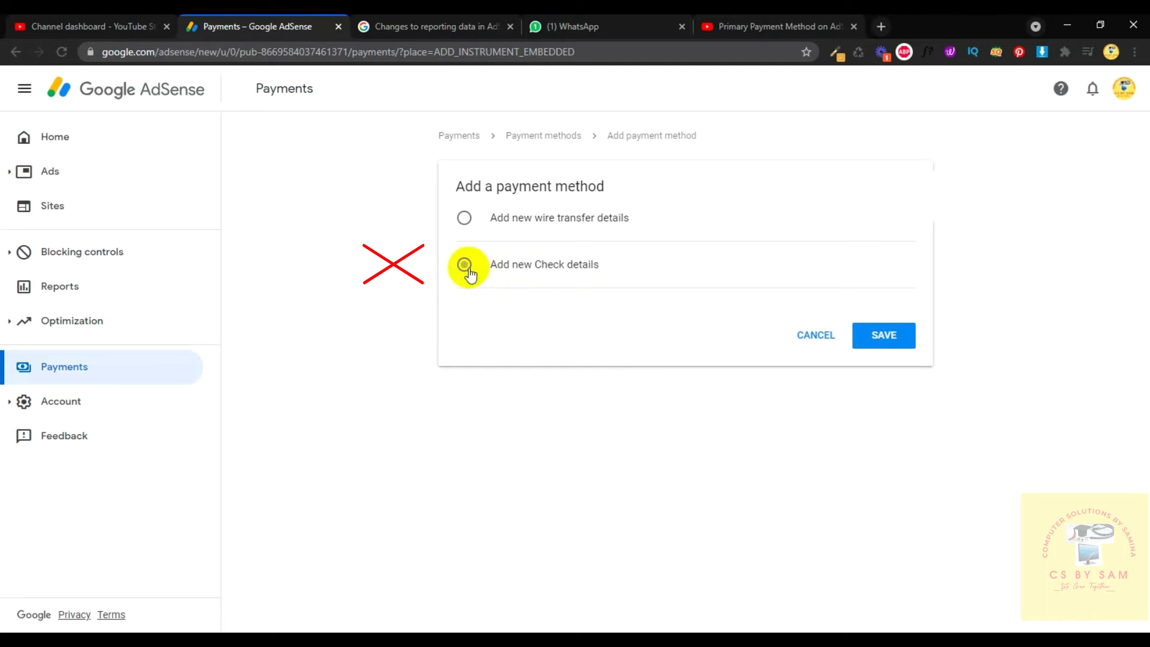
click(465, 268)
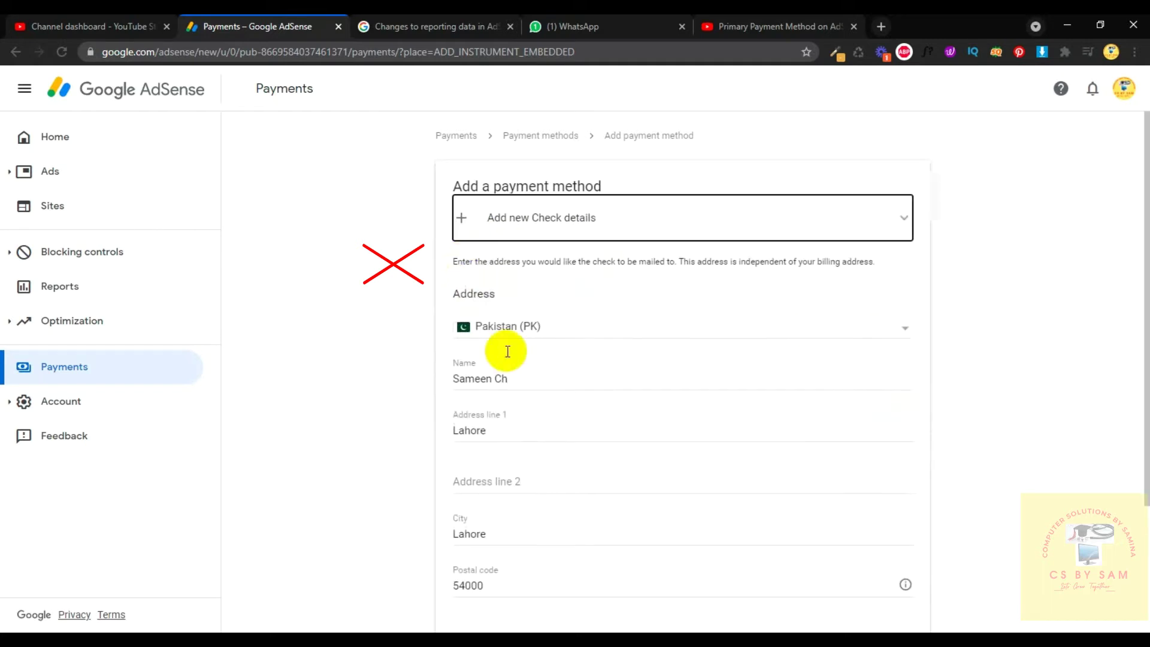
scroll(579, 488, down, 3)
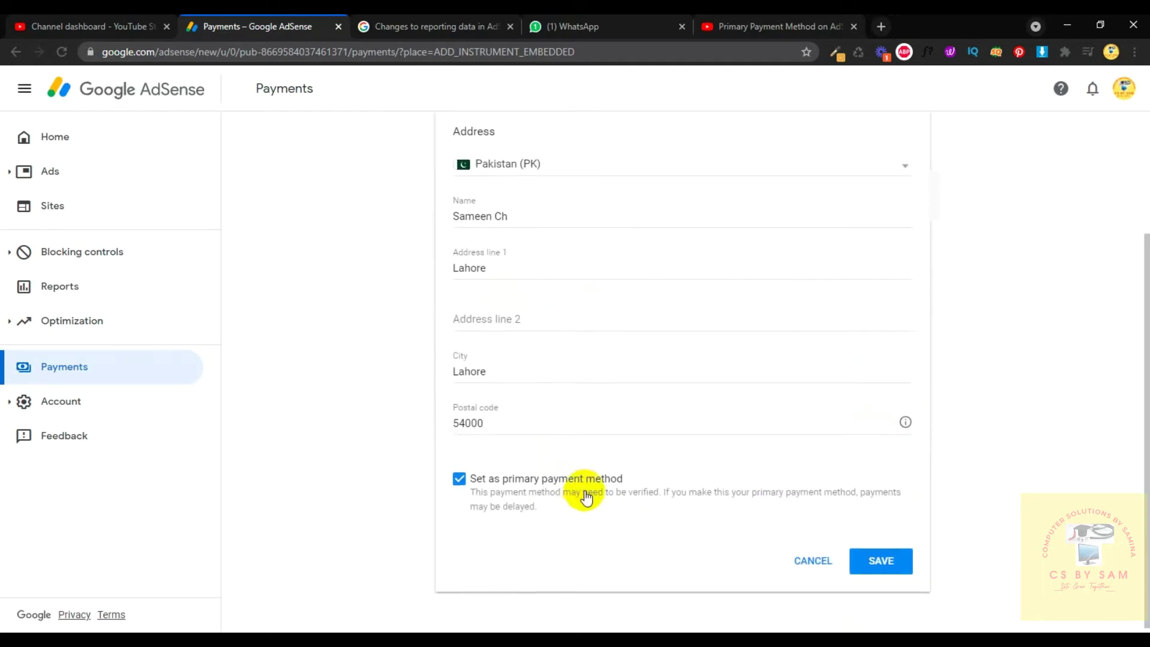
scroll(575, 487, up, 3)
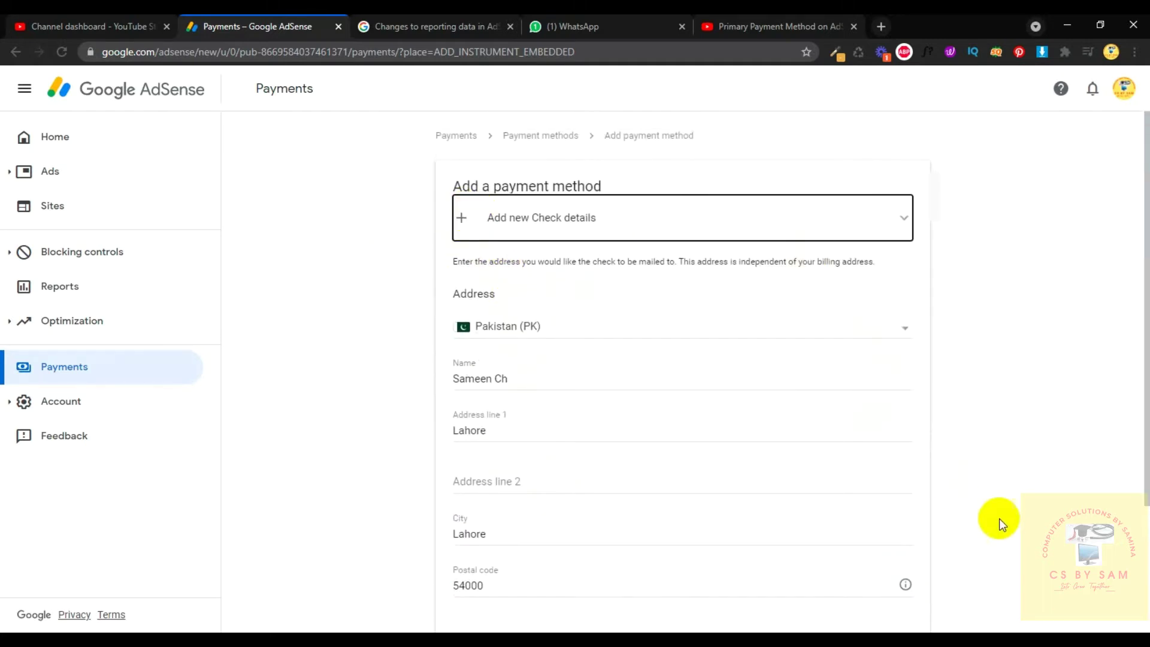
scroll(934, 509, down, 3)
click(813, 552)
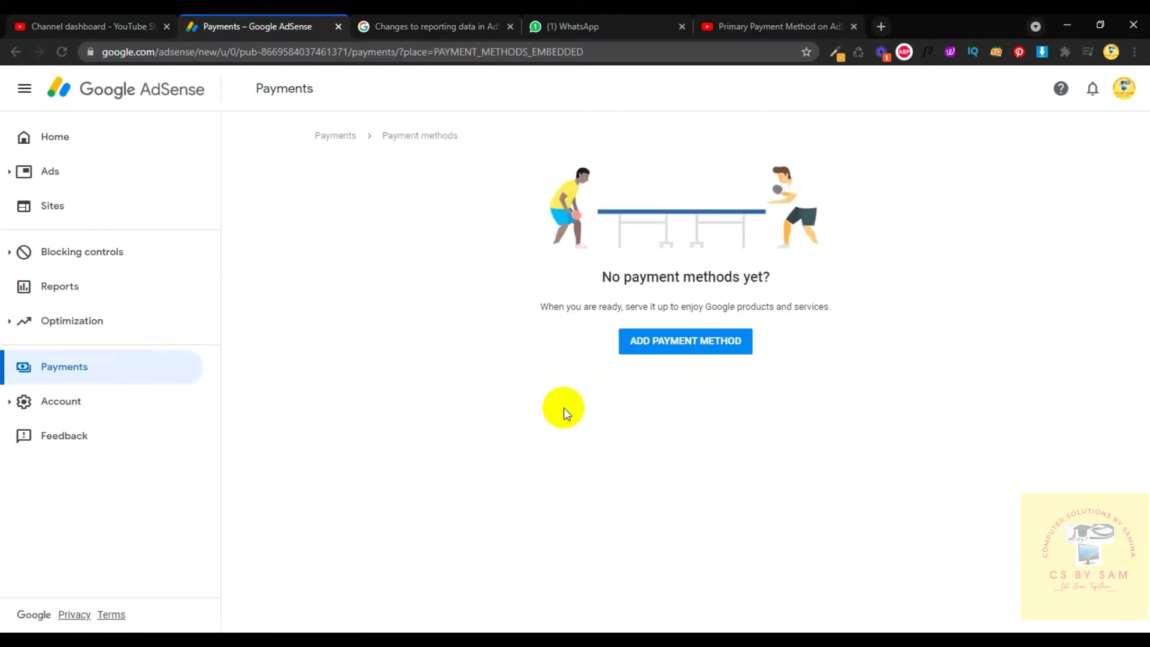
Start adding a payment method again and settle on wire transfer as the type.
click(656, 354)
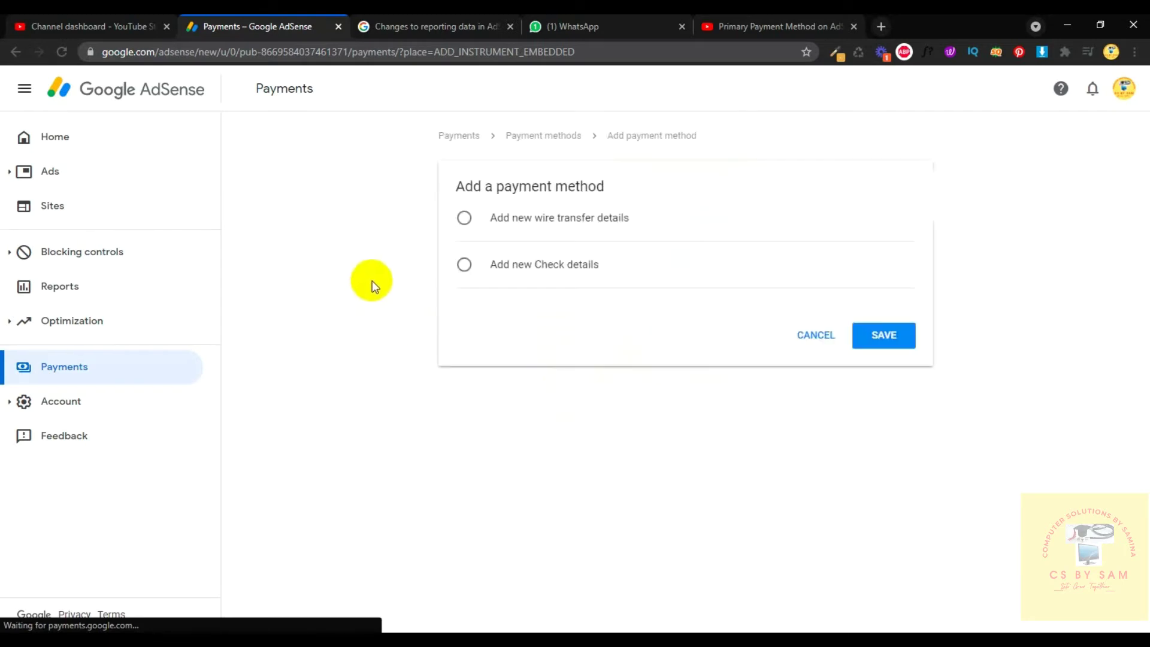
click(466, 221)
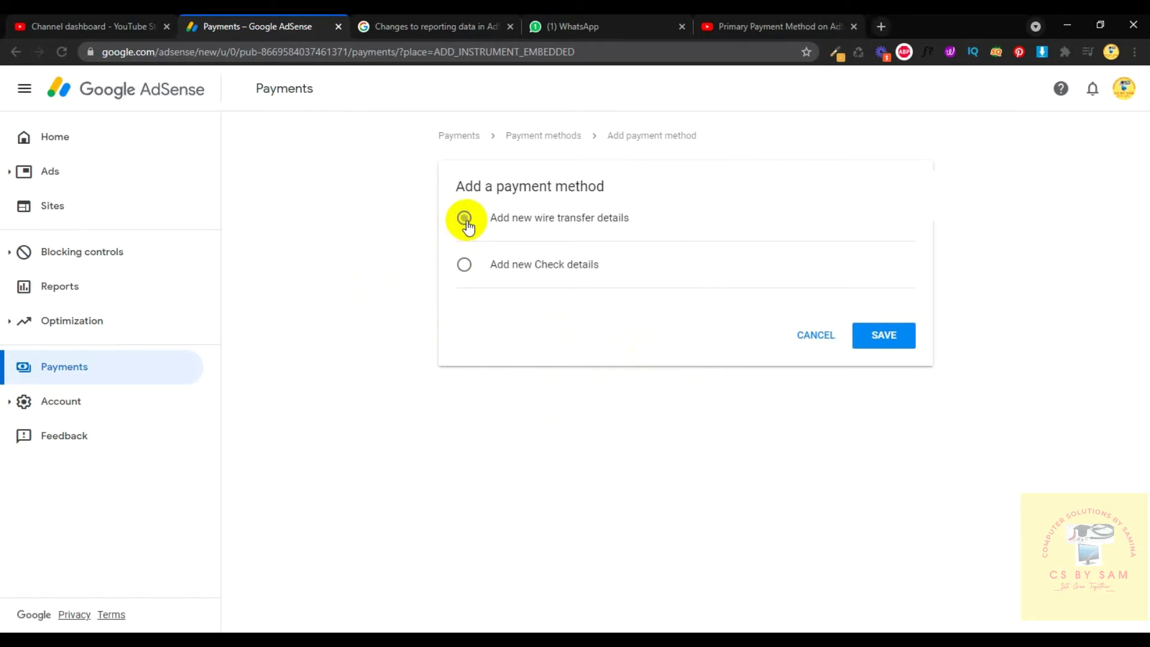
click(550, 269)
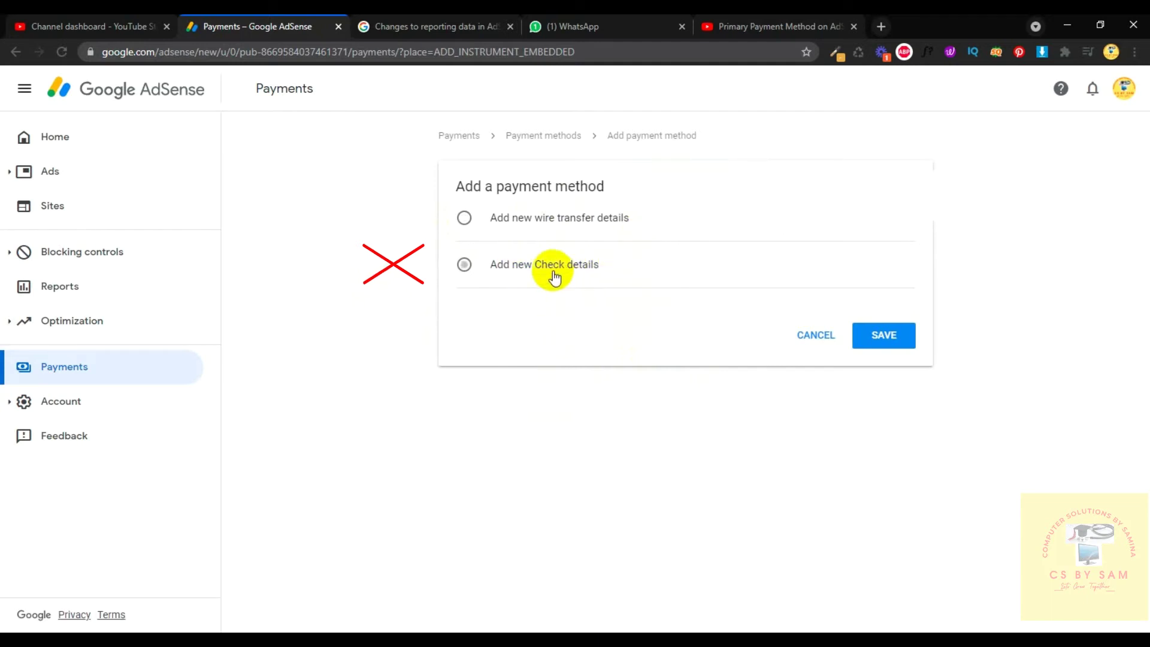
click(496, 223)
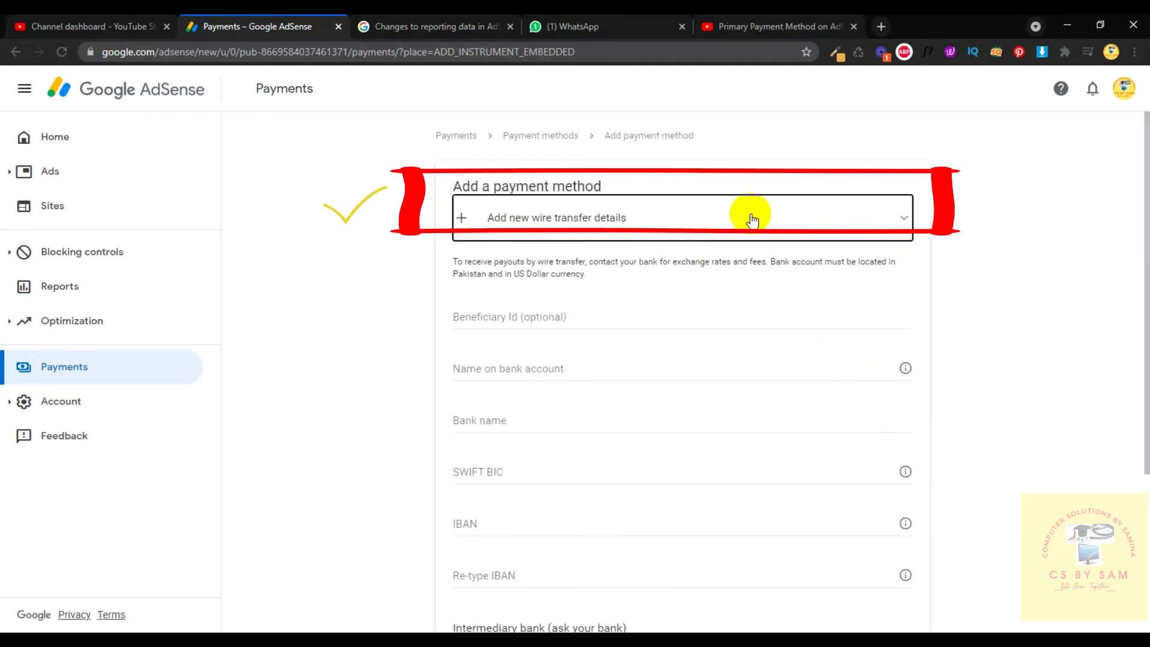
Replace the wrong entry with the account holder's full name in capitals as the bank account name.
scroll(1061, 407, down, 1)
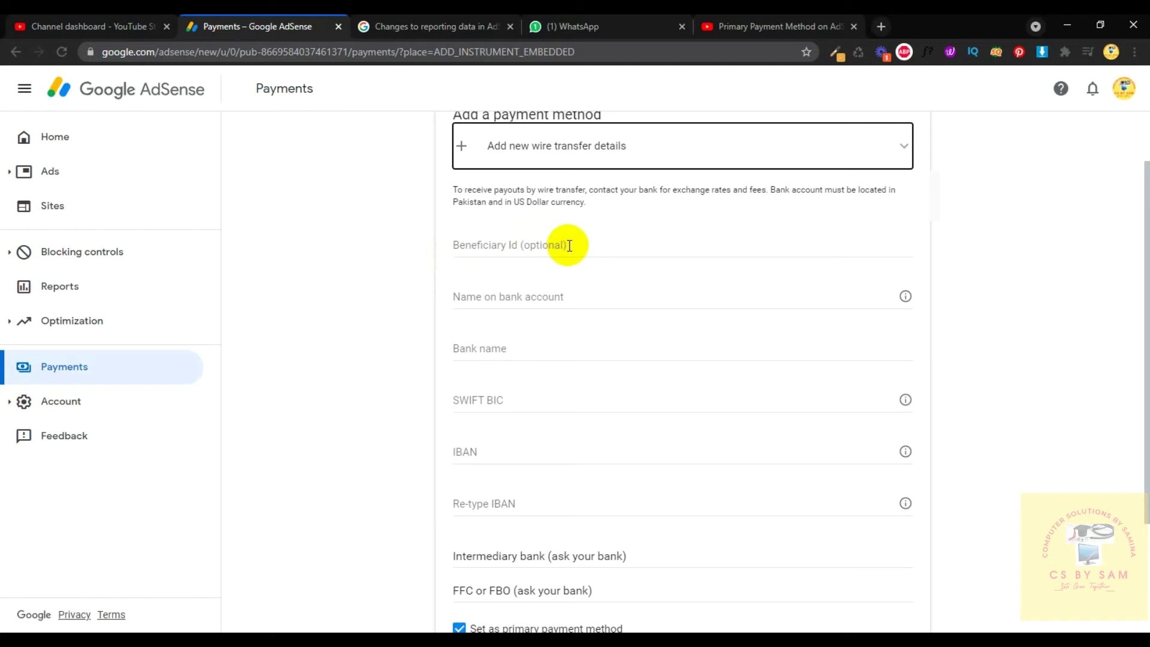
click(504, 296)
click(1037, 24)
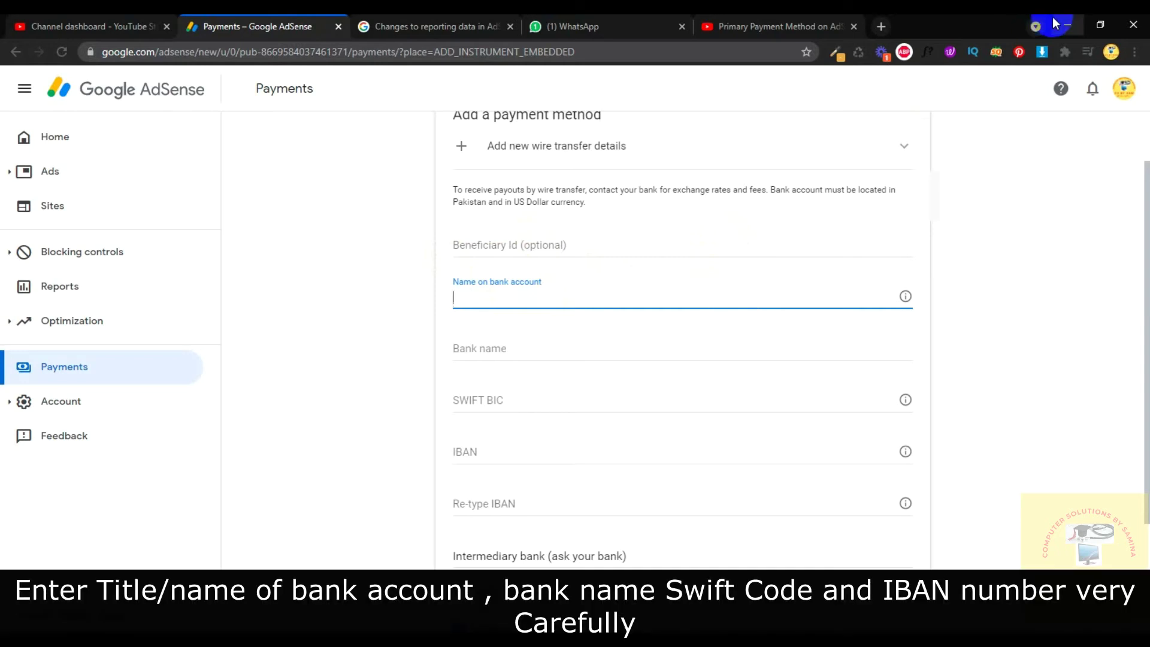
text(Samina)
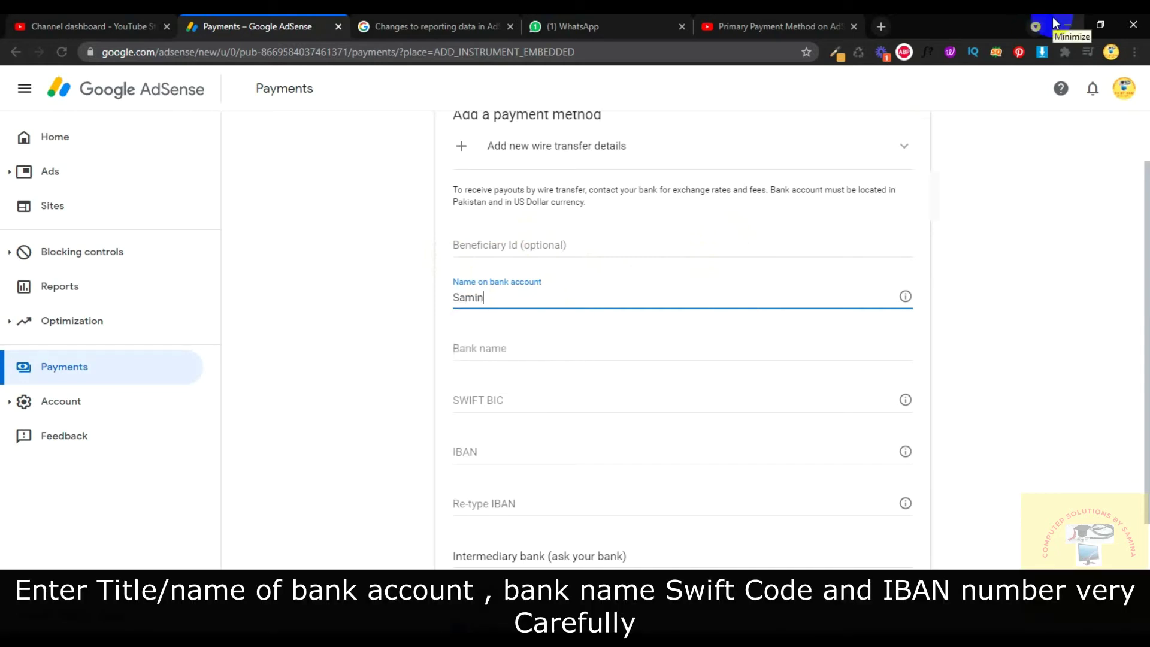
key(BackSpace)
key(BackSpace)
key(BackSpace)
key(BackSpace)
key(BackSpace)
key(BackSpace)
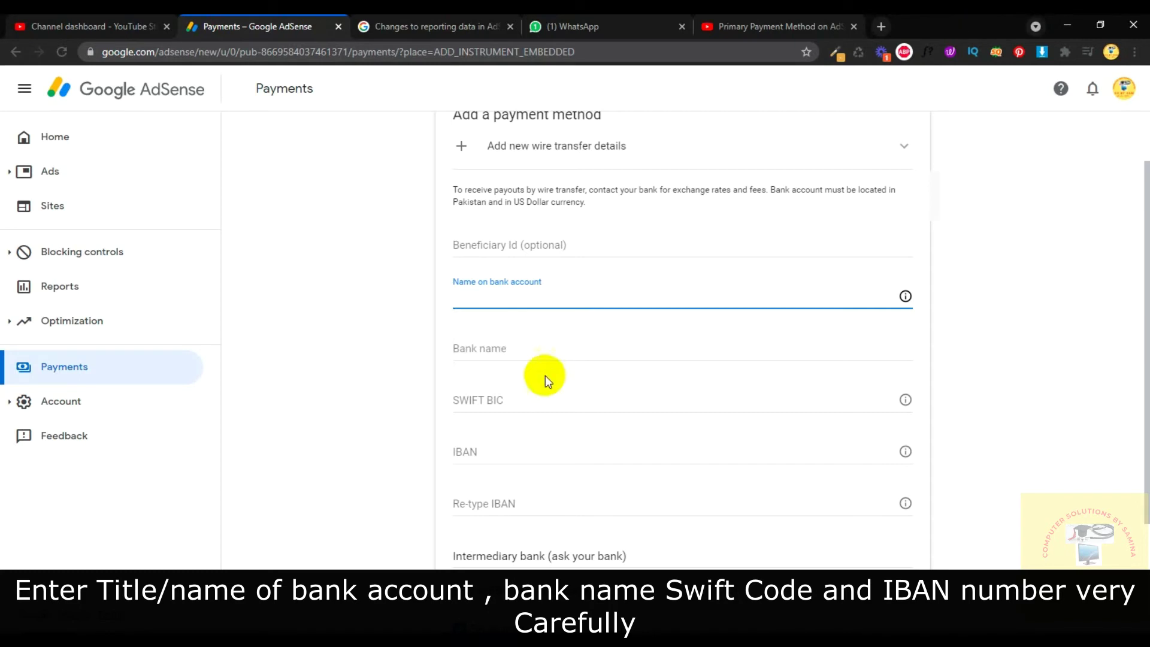
click(546, 297)
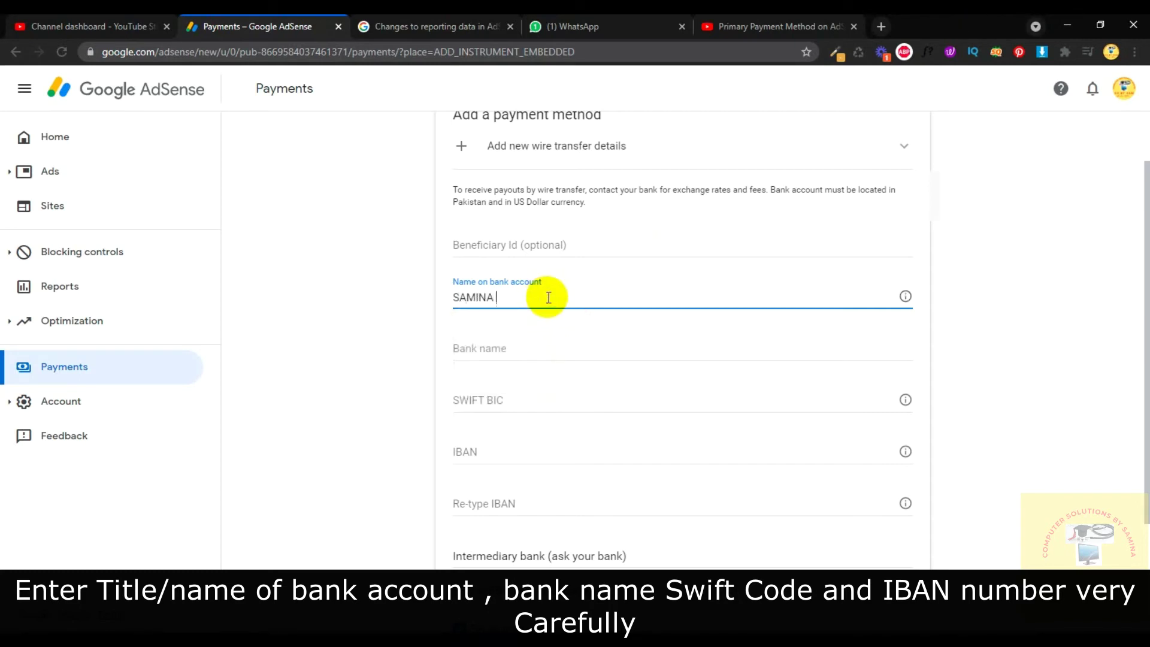
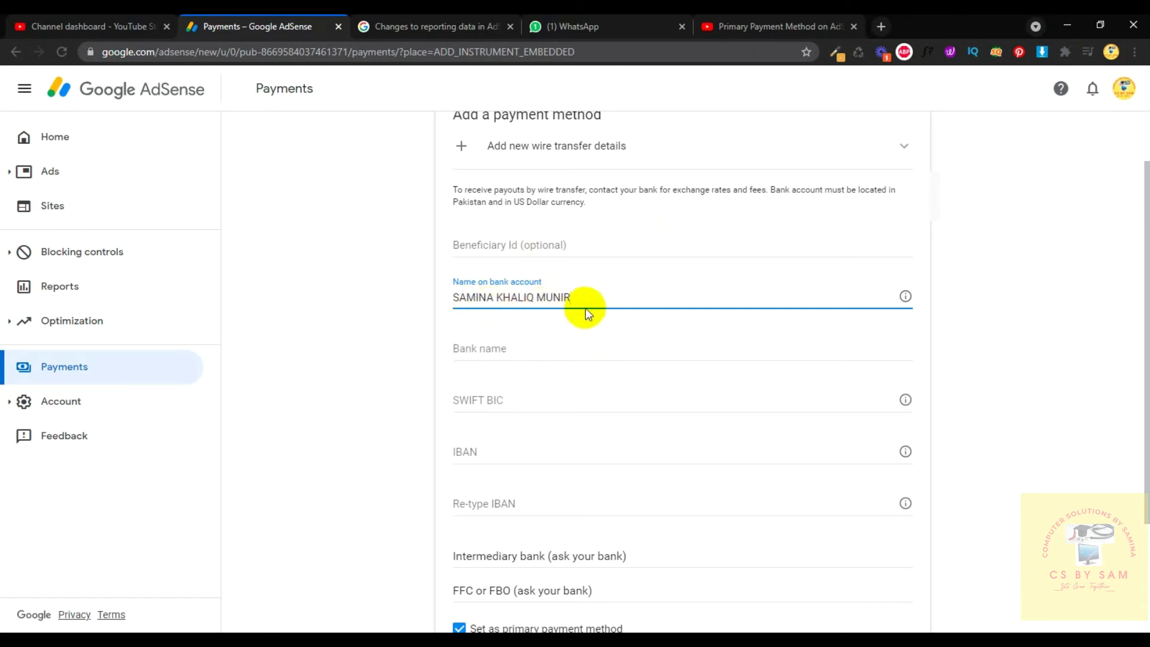
Enter bank name HABIB BANK LIMITED and SWIFT BIC HABBPKKA, fixing the mistyped code.
click(587, 356)
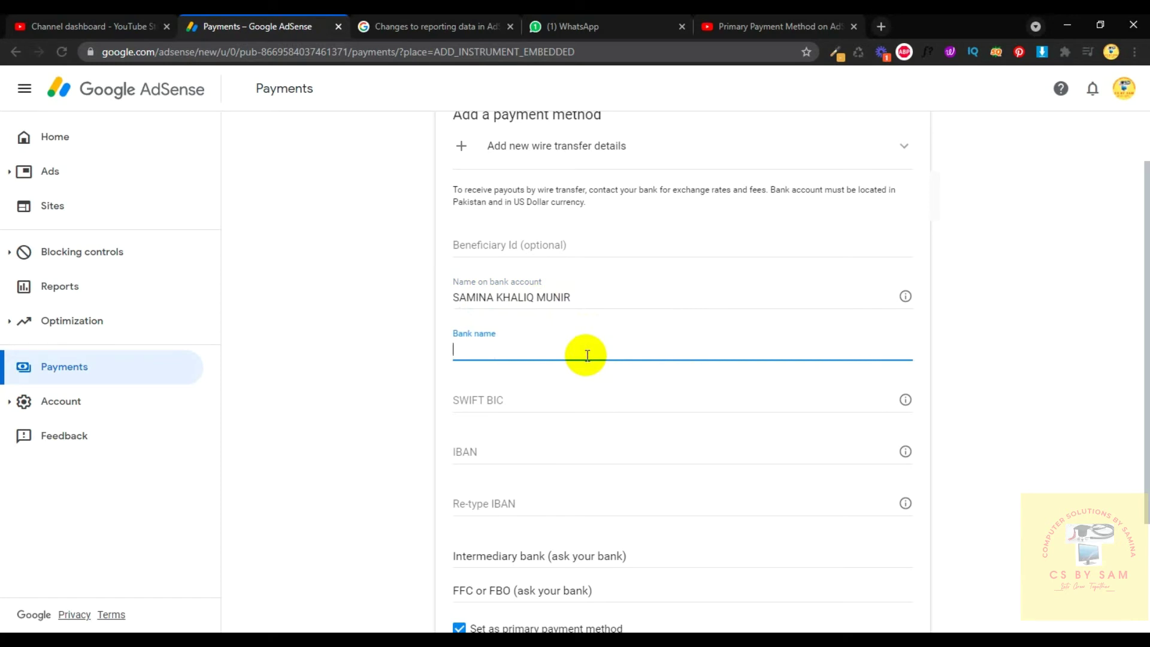
text(HABIB BANK LIMITED)
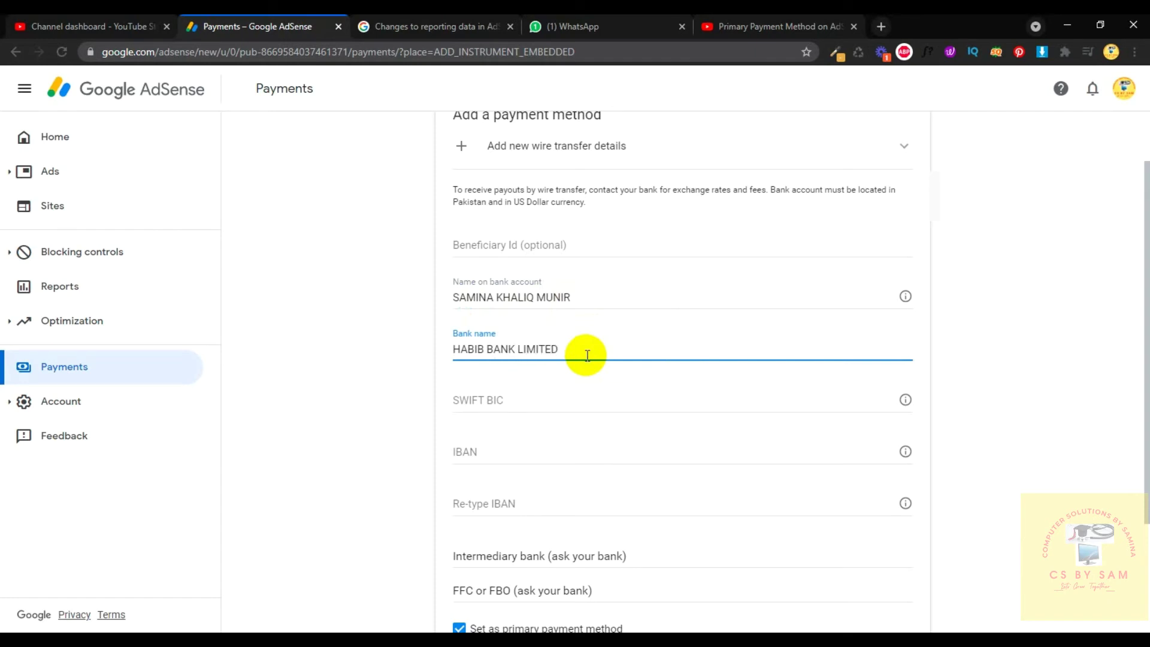
click(514, 392)
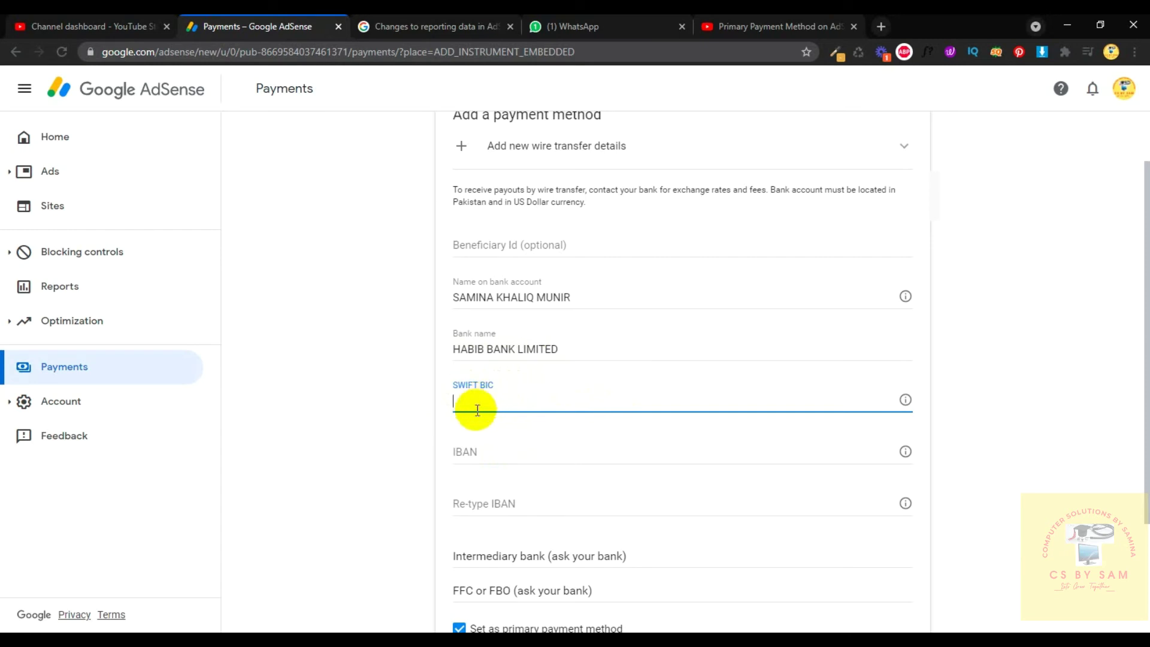
text(HA)
text(BB)
text(PKAA)
key(BackSpace)
key(BackSpace)
text(KA)
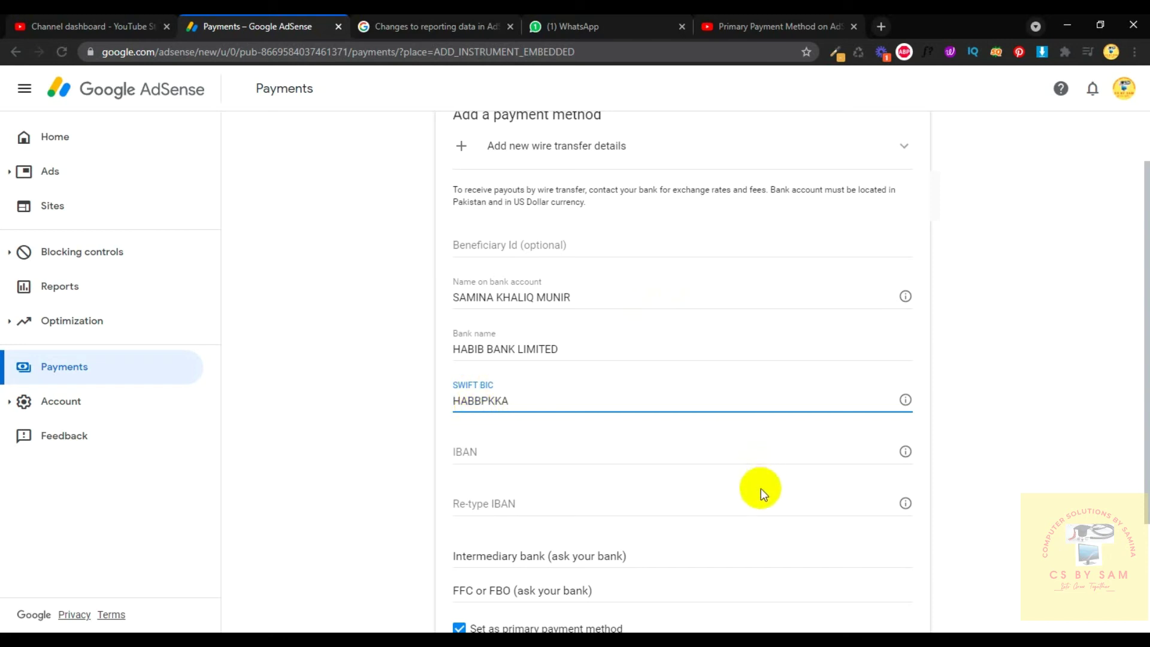
Type the account's IBAN, then repeat it in the Re-type IBAN field.
click(530, 451)
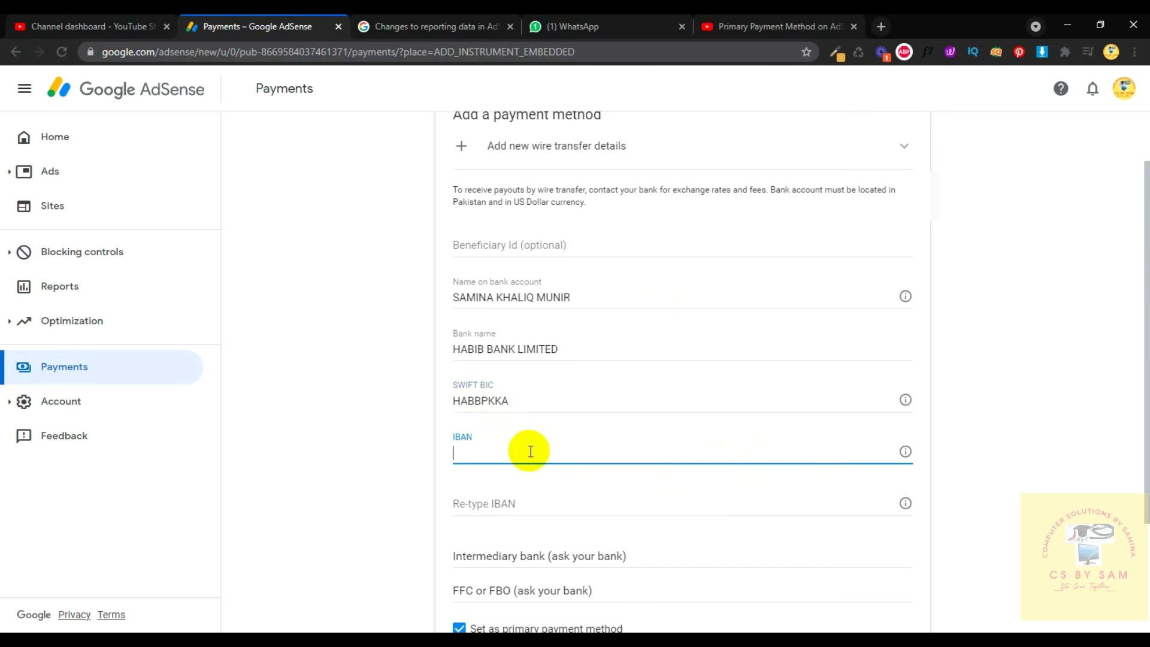
text(PK44 H)
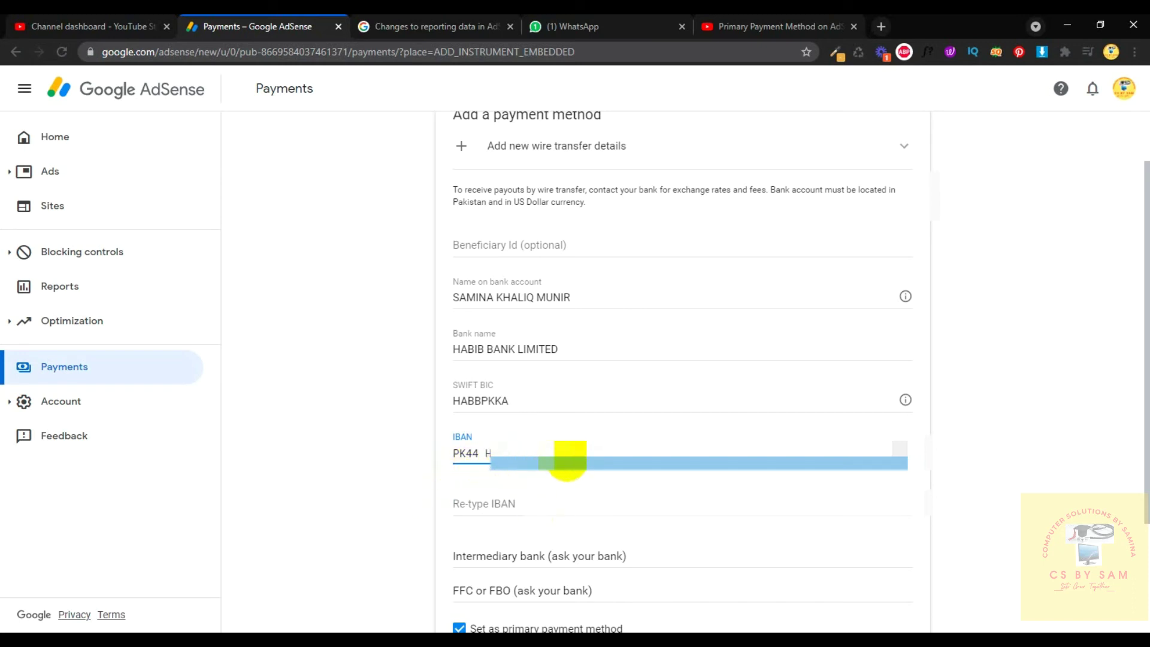
click(615, 505)
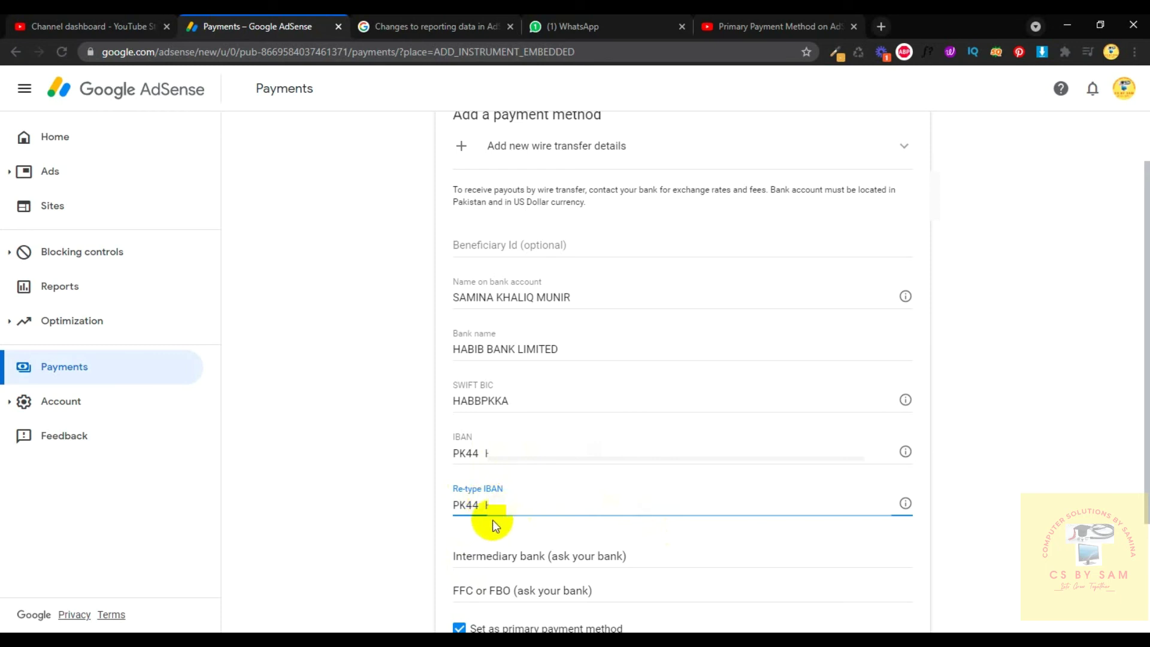
scroll(468, 480, down, 2)
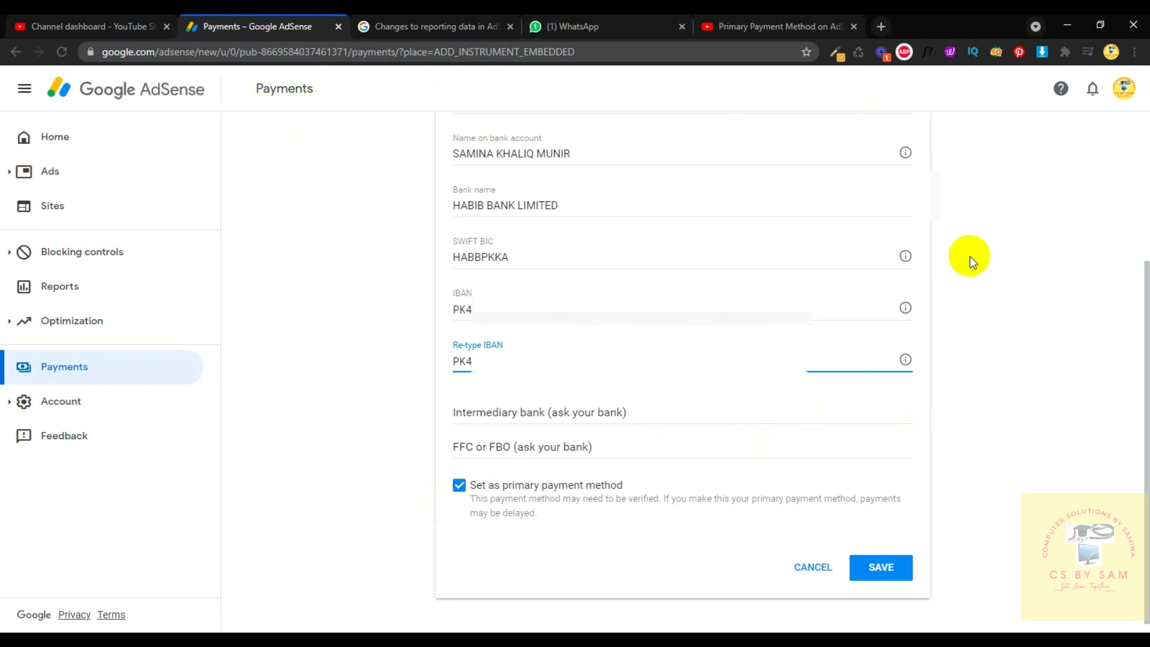
Keep the bank account set as primary payment method and save the wire transfer details.
click(458, 492)
click(460, 492)
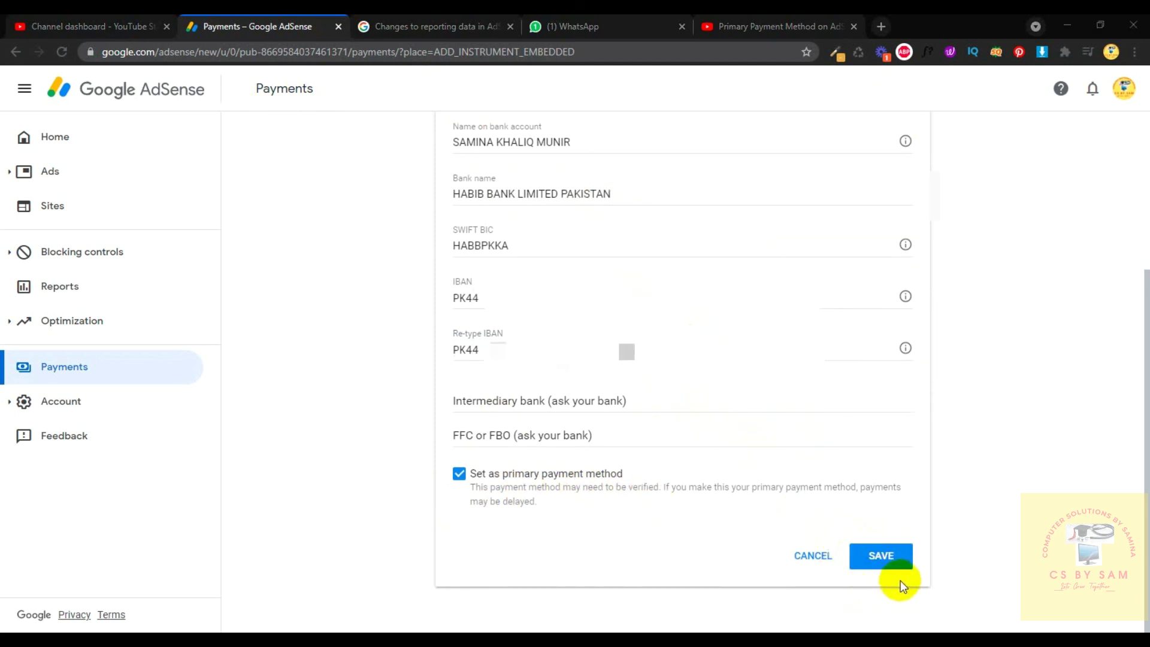
click(882, 556)
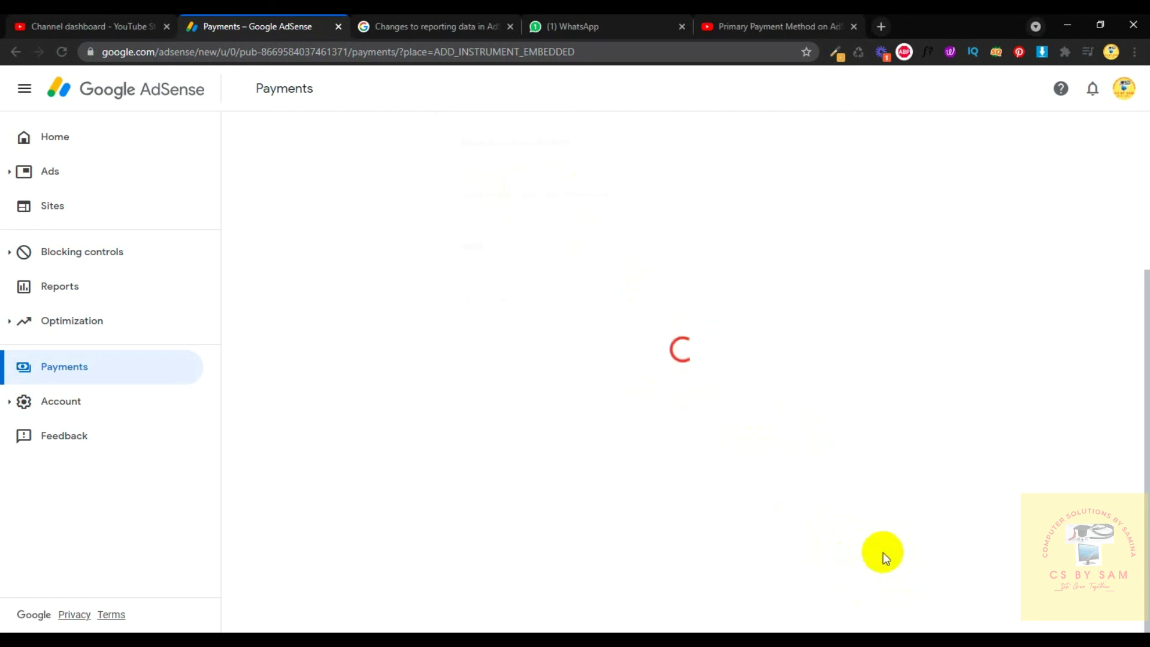